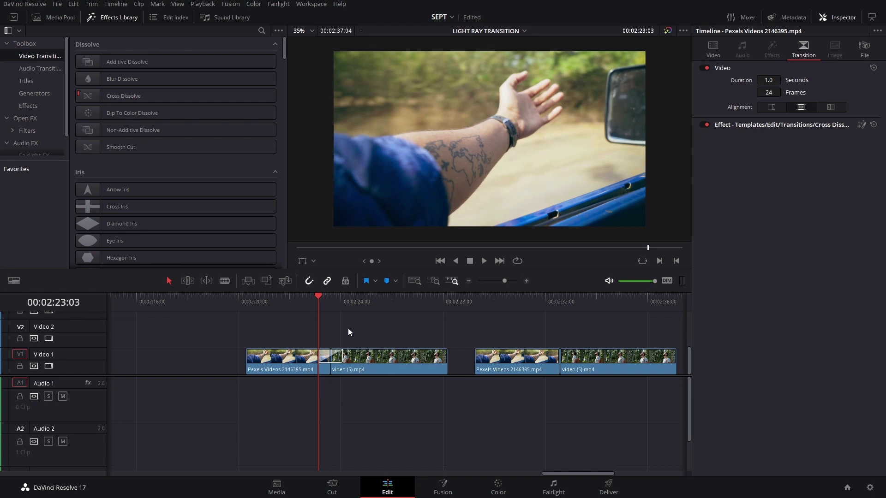
Step: Park the playhead at the second cut on V1 and drop Cross Dissolve onto that edit point
left_click(302, 301)
left_click_drag(315, 307, 559, 306)
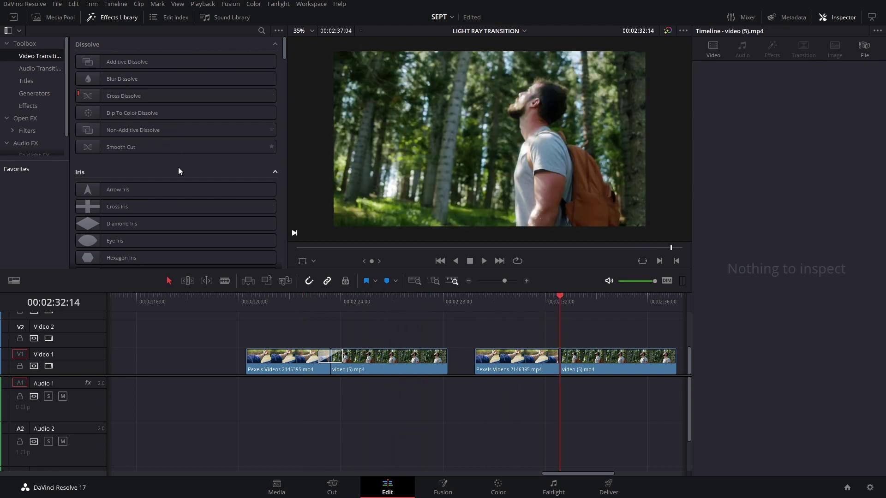
left_click(171, 93)
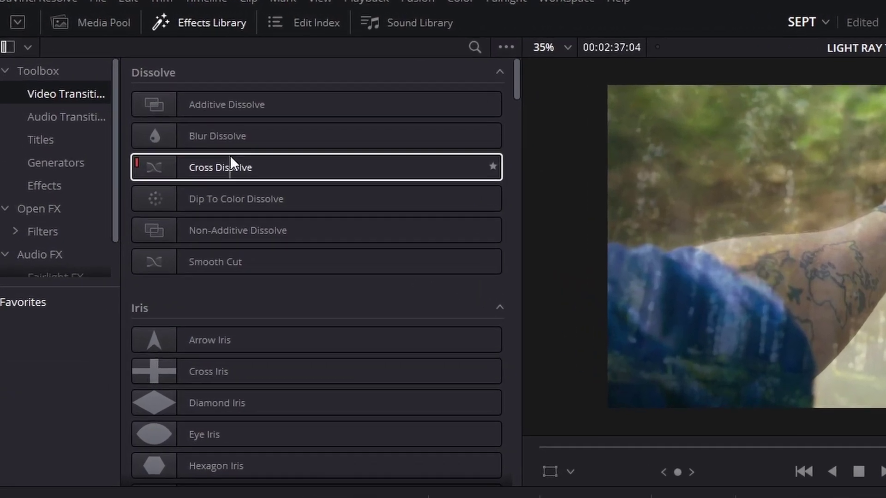
scroll(249, 184, "down", 15)
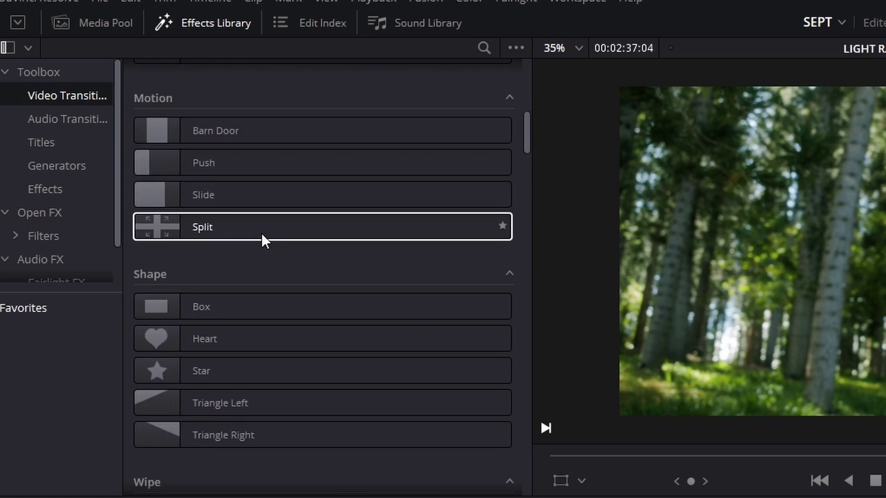
scroll(261, 231, "down", 15)
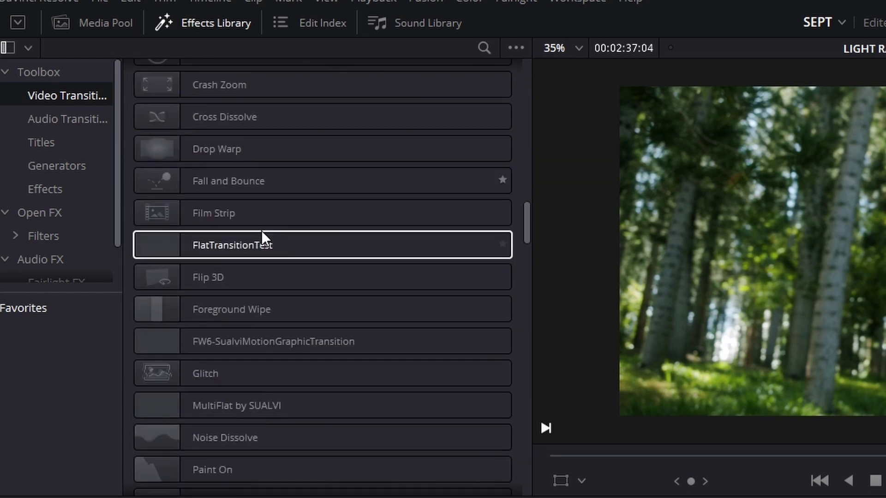
scroll(261, 230, "up", 4)
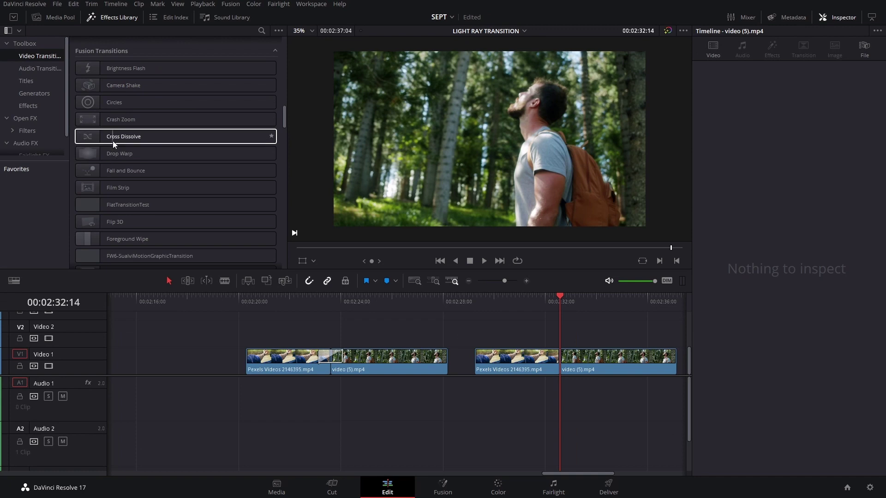
left_click_drag(136, 168, 653, 416)
left_click_drag(536, 342, 570, 359)
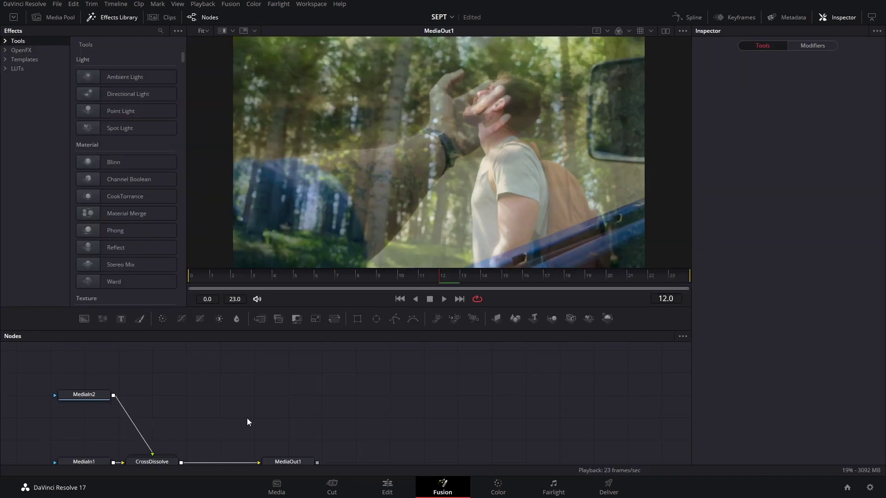
Step: Bring up the transition's Fusion graph and move MediaOut1 further right
right_click(346, 300)
left_click(364, 305)
scroll(456, 190, "down", 2)
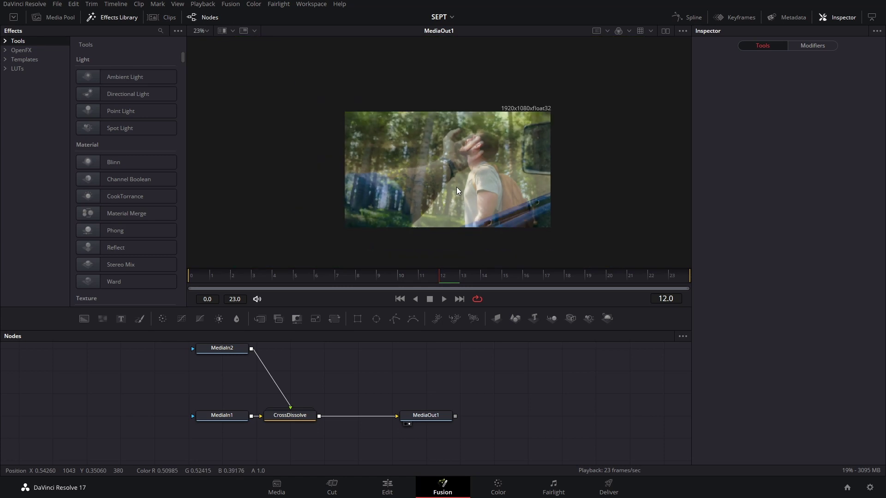
left_click(295, 415)
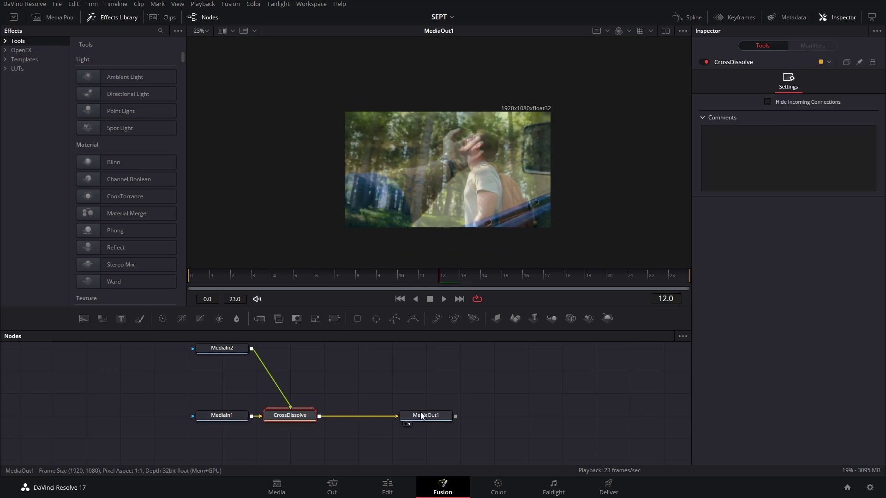
left_click_drag(419, 411, 493, 425)
Step: Ungroup the CrossDissolve node into Dissolve1 and show Dissolve1's settings
left_click(309, 412)
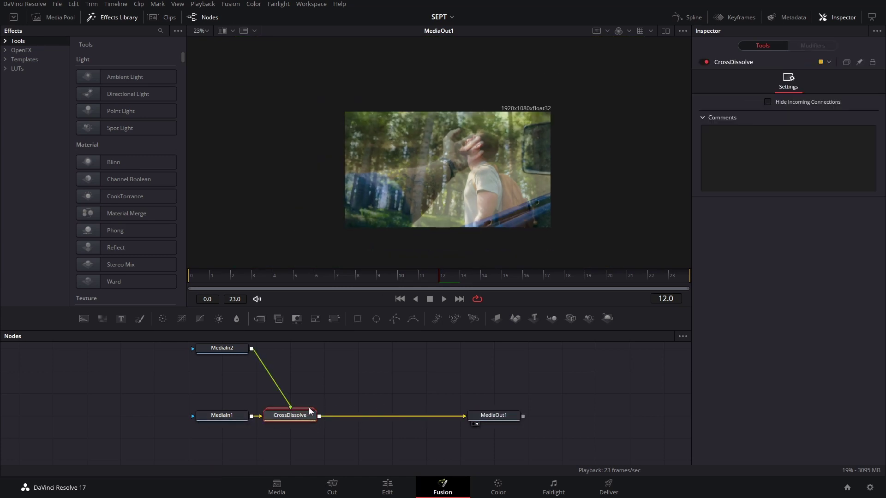
right_click(292, 416)
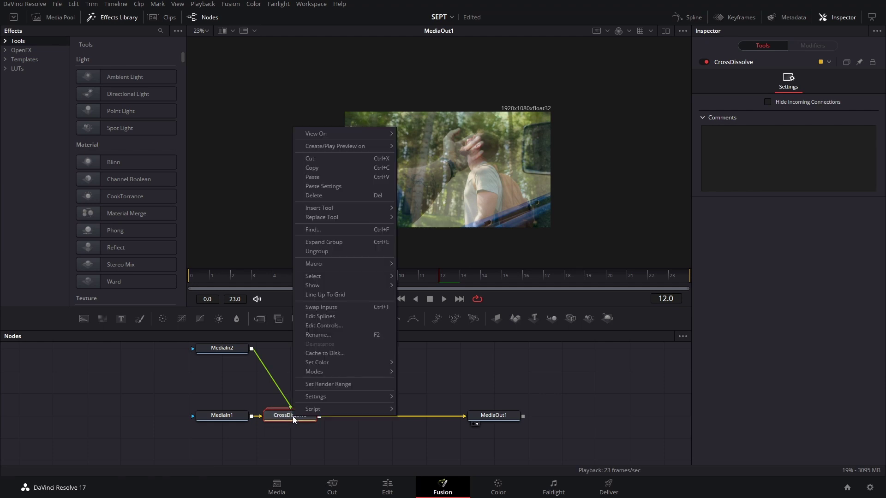
left_click(367, 253)
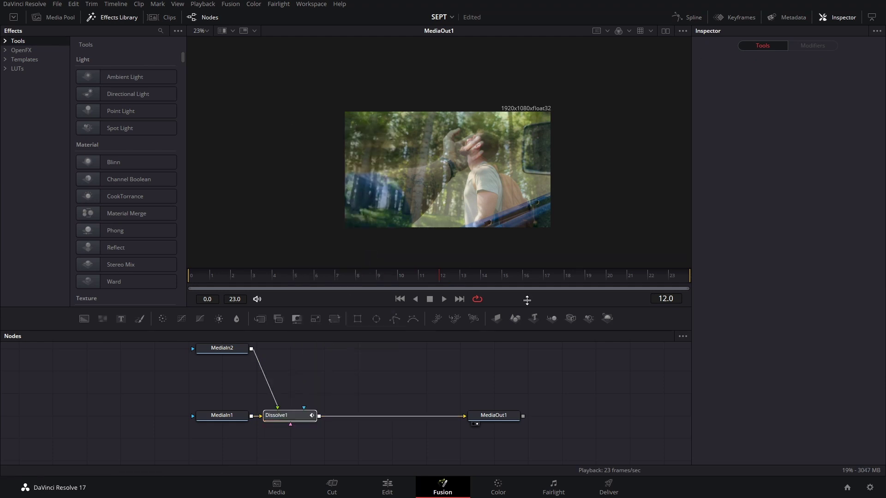
left_click(296, 417)
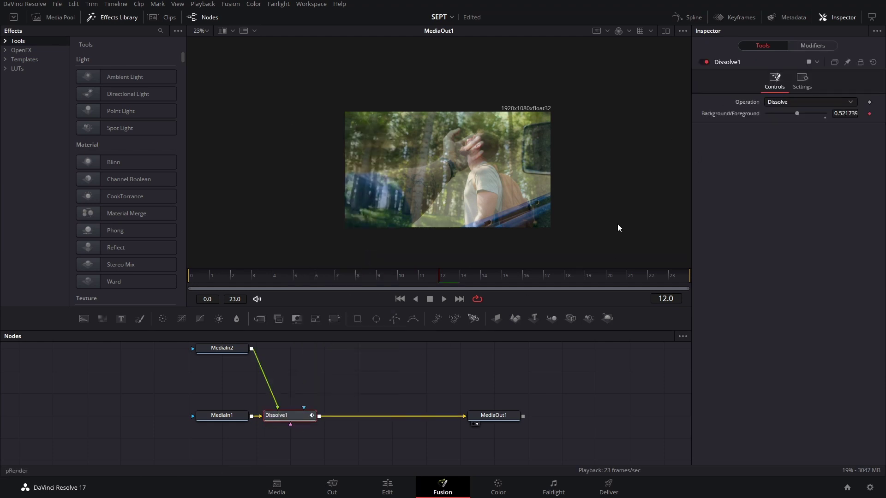
Step: Set Dissolve1's animation curve to Custom and drag its tangents into a steep S-curve
left_click(807, 45)
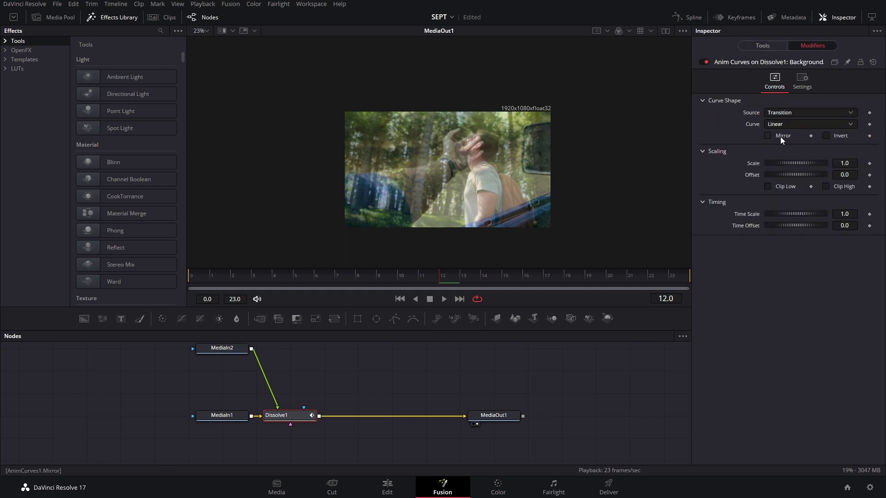
left_click(779, 123)
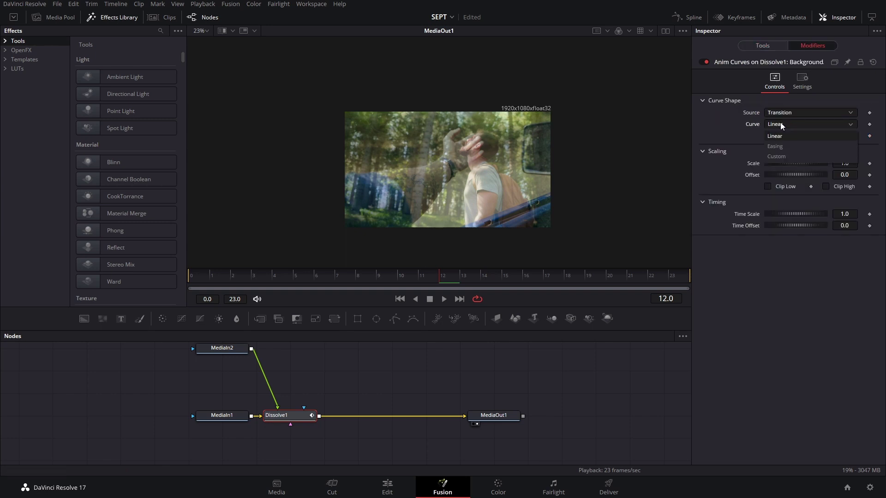
left_click(782, 154)
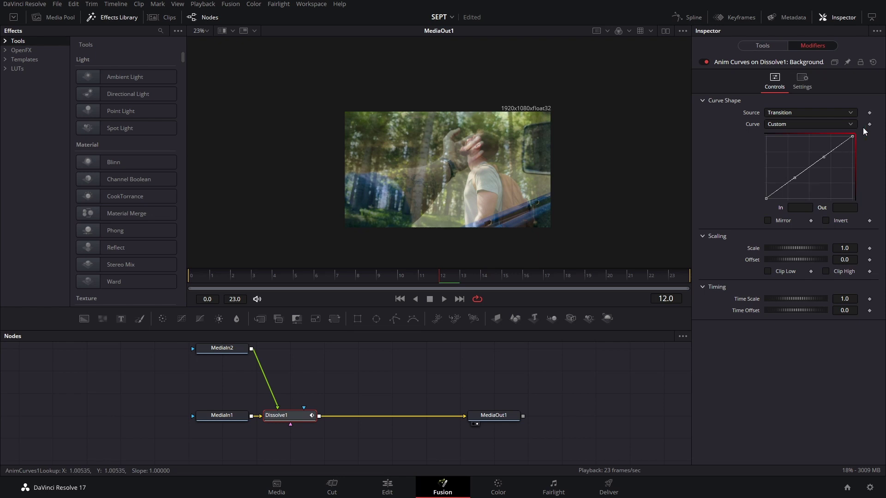
key("f")
left_click_drag(803, 199, 849, 199)
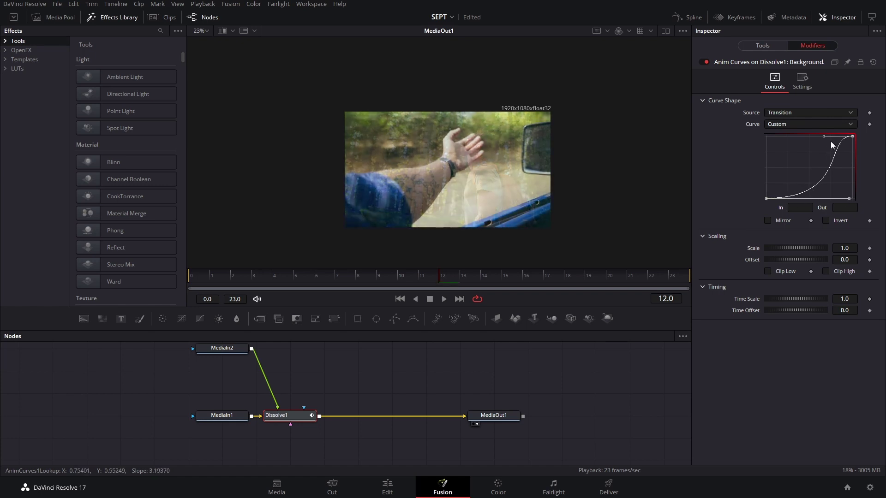
left_click_drag(823, 136, 767, 137)
Step: Play the eased dissolve from frame 2, then return to frame 0
left_click(250, 273)
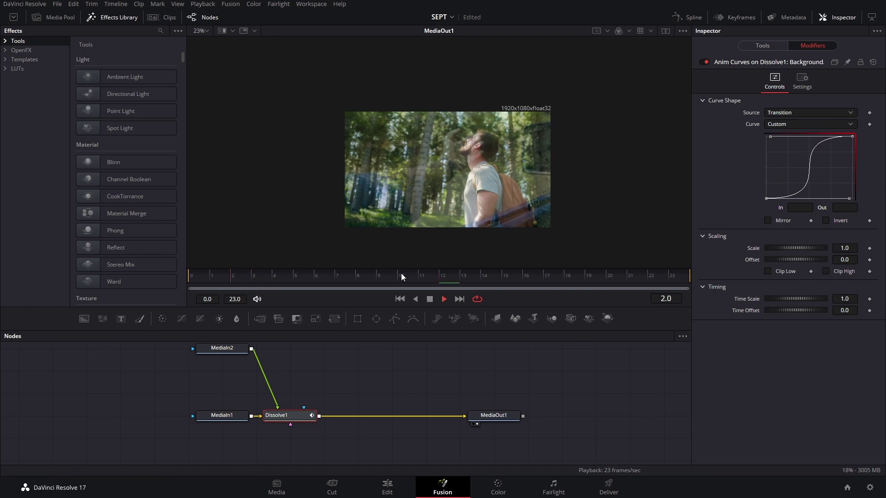
key("space")
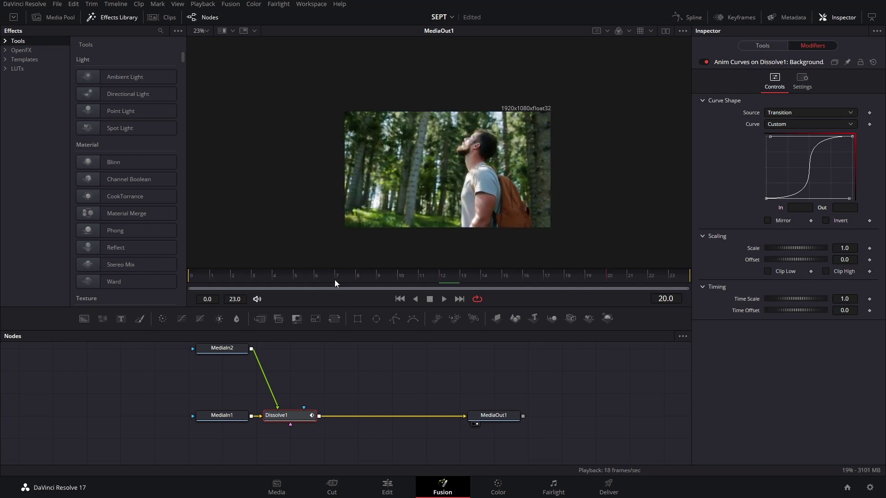
left_click(195, 273)
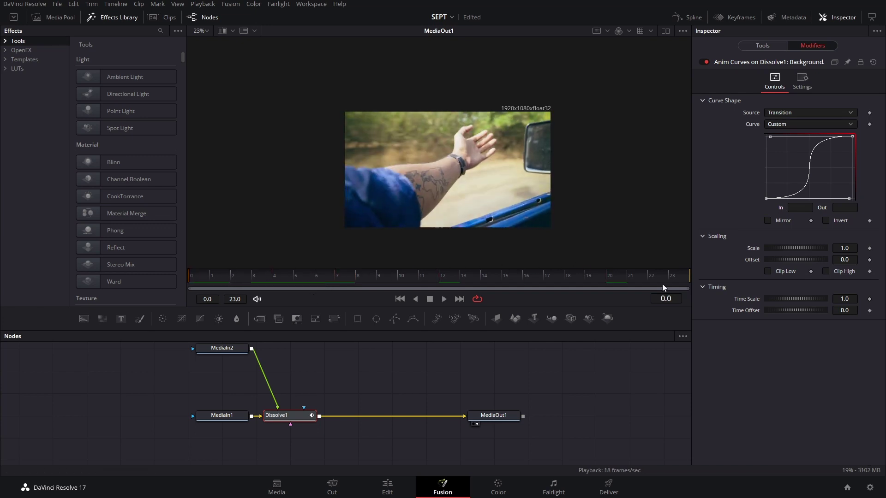
Step: Browse the Effects templates to list the Fusion Lens Flare presets V01 through V40
left_click(9, 60)
left_click(14, 78)
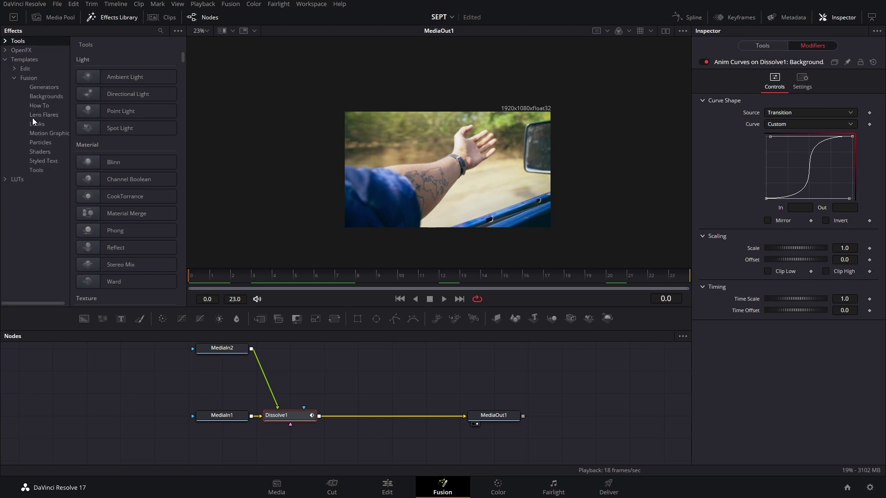
left_click(44, 115)
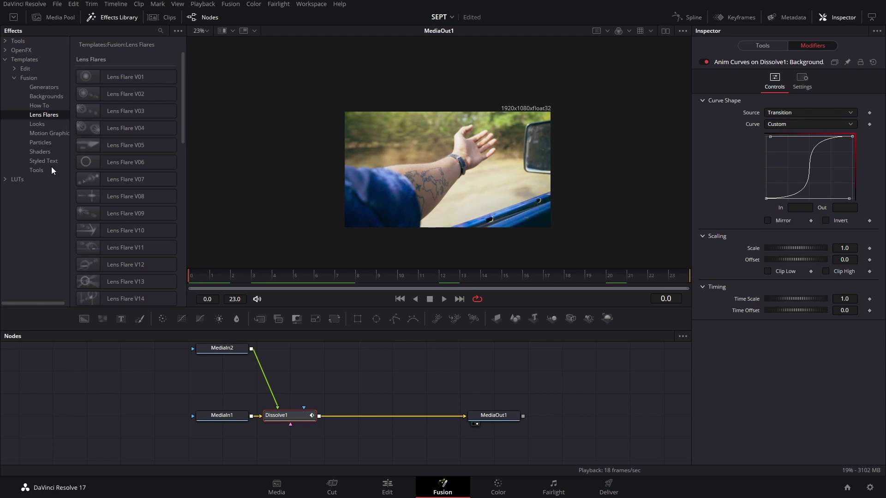
scroll(129, 87, "down", 8)
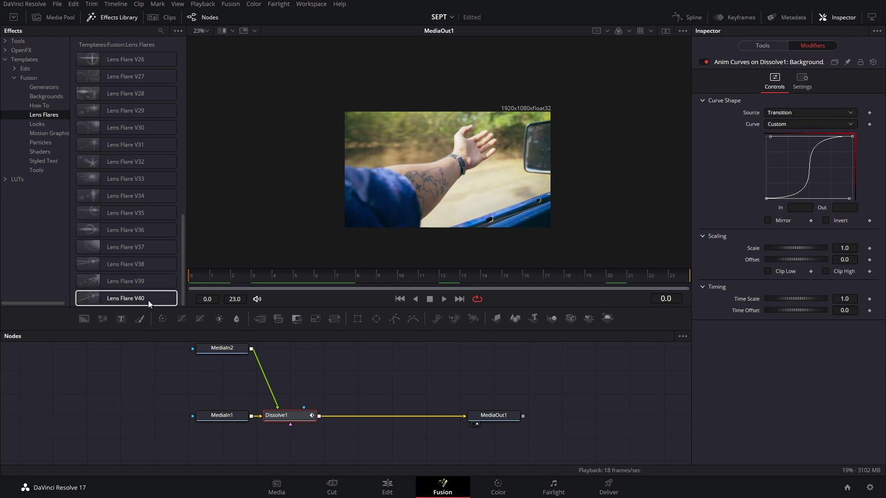
scroll(149, 301, "up", 10)
scroll(149, 300, "up", 5)
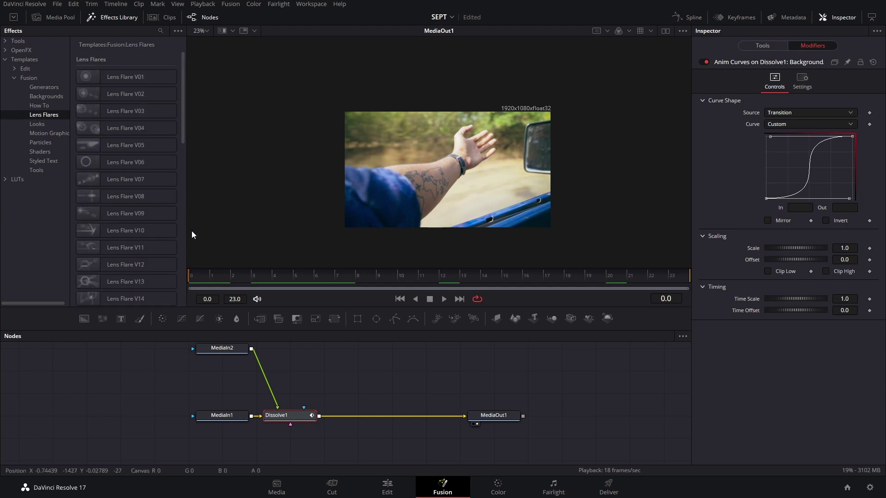
Step: Insert Lens Flare V10 between Dissolve1 and MediaOut1, centred at the image's top-right corner
left_click(109, 231)
left_click_drag(314, 328, 389, 418)
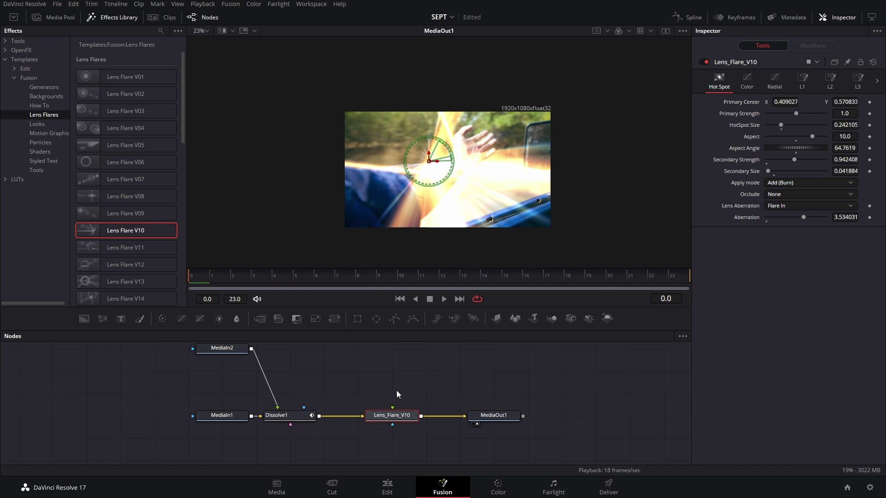
left_click_drag(429, 163, 563, 106)
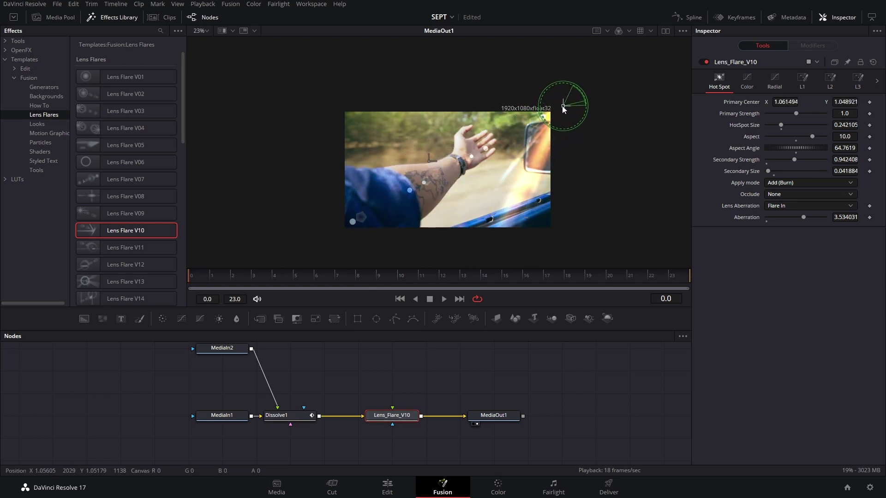
Step: Disable reflections 1–3 on the first flare element and 1 and 3 on the second, pushing the centre off-frame
left_click(797, 80)
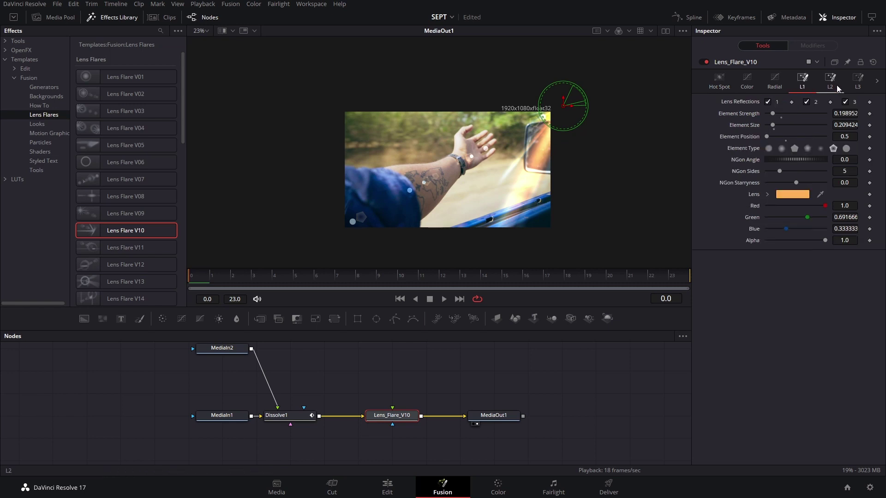
left_click(767, 101)
left_click(805, 103)
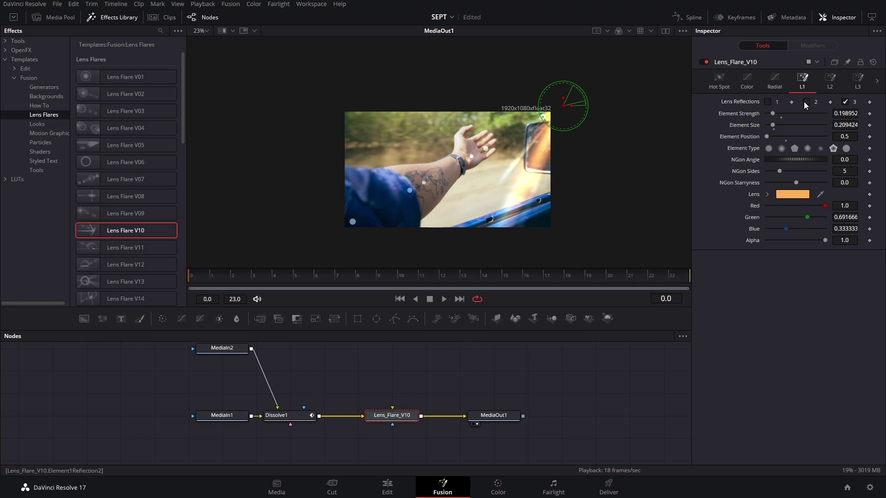
left_click(844, 101)
left_click(856, 80)
left_click(830, 79)
left_click(768, 101)
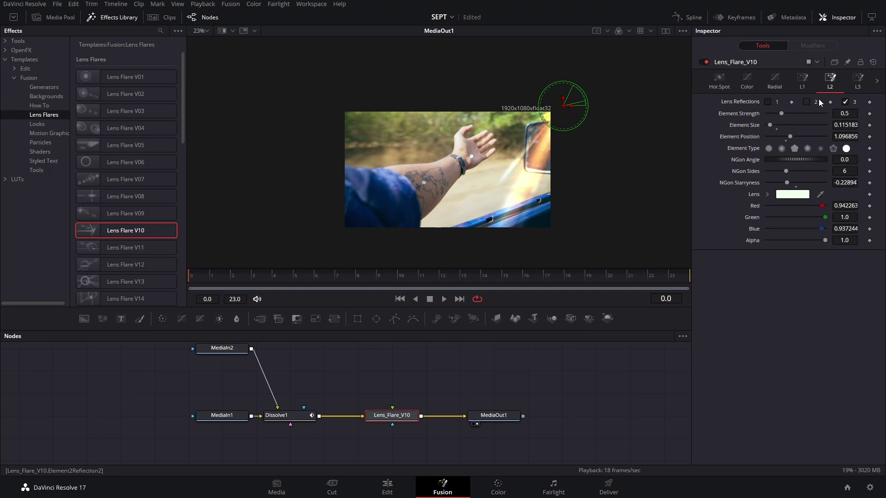
left_click(844, 102)
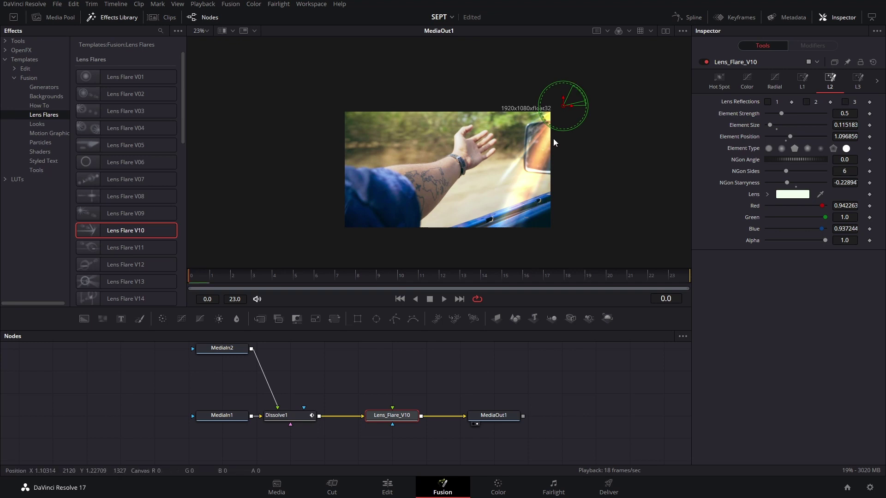
left_click(719, 81)
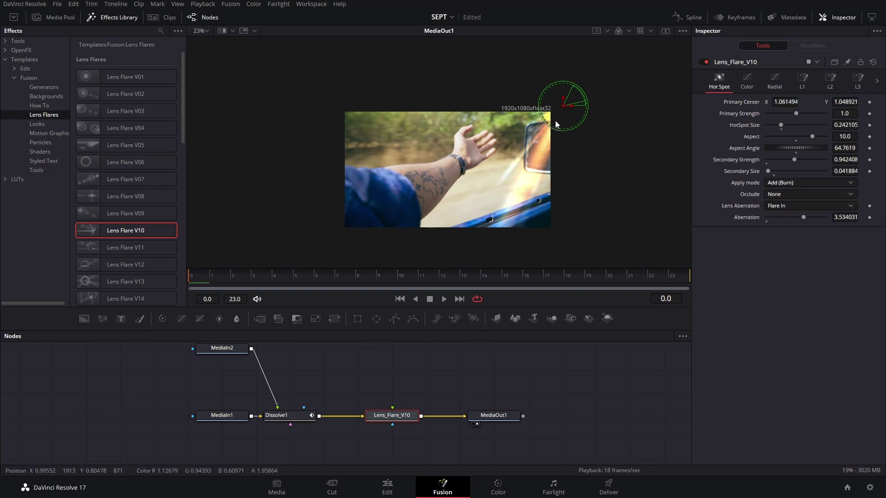
mouse_move(563, 112)
left_mouse_down()
mouse_move(581, 105)
mouse_move(521, 175)
mouse_move(458, 206)
mouse_move(568, 146)
mouse_move(571, 126)
left_mouse_up()
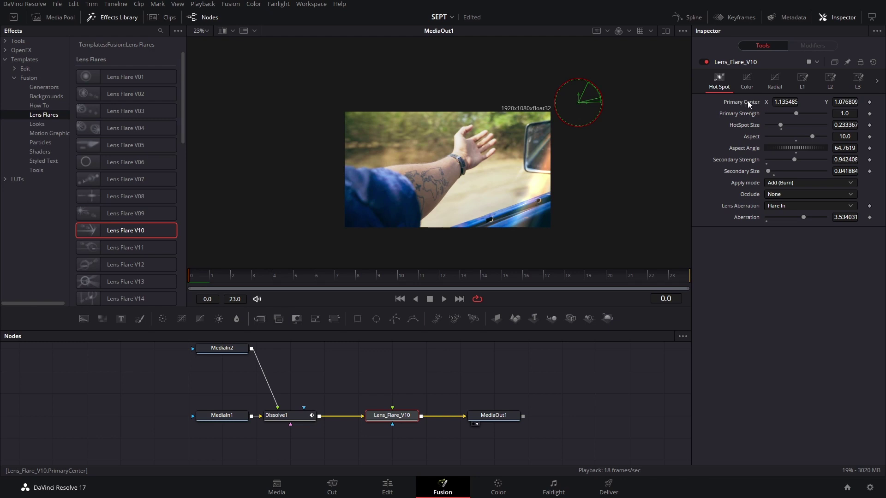
Step: Drive HotSpot Size with an Anim Curves modifier and show its curve shape options
right_click(748, 128)
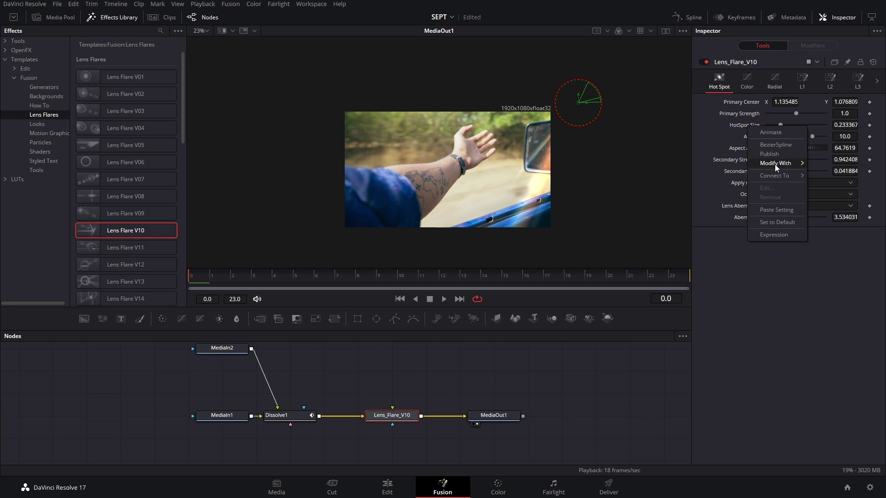
mouse_move(774, 164)
left_click(731, 164)
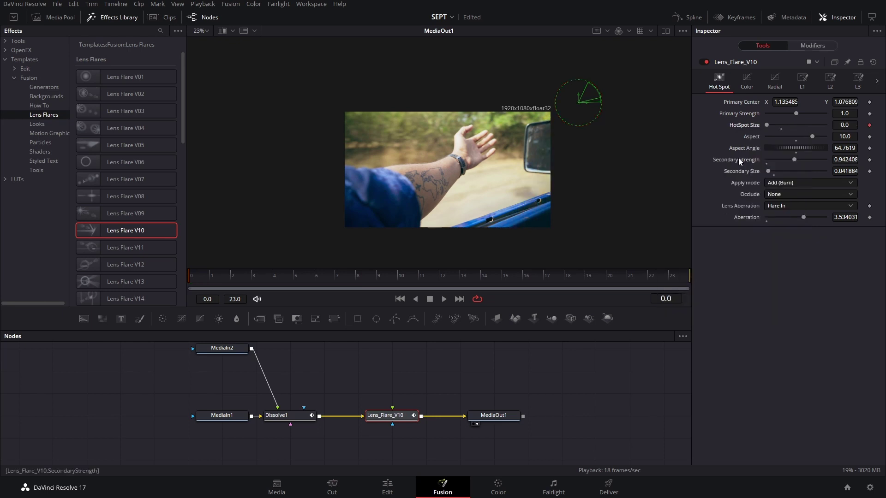
left_click(826, 44)
left_click(779, 124)
Step: Make the HotSpot Size curve Custom, smooth it, and set the end point's Out to 0
left_click(783, 156)
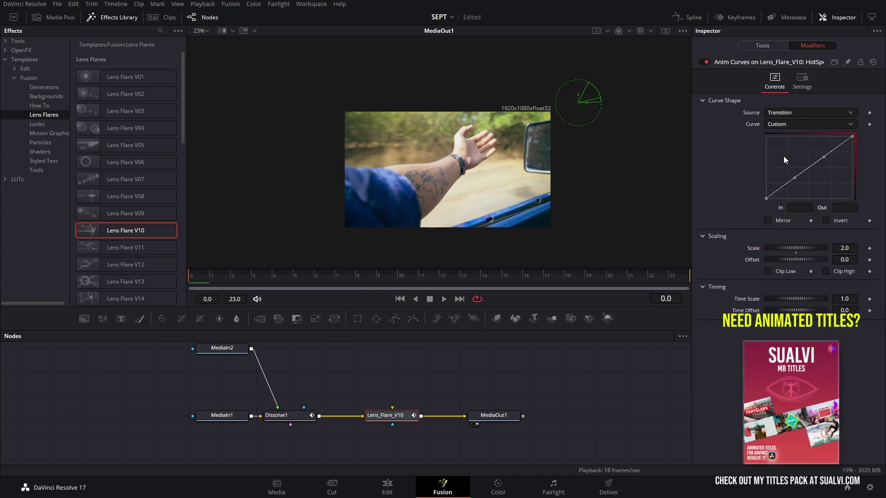
key("shift+s")
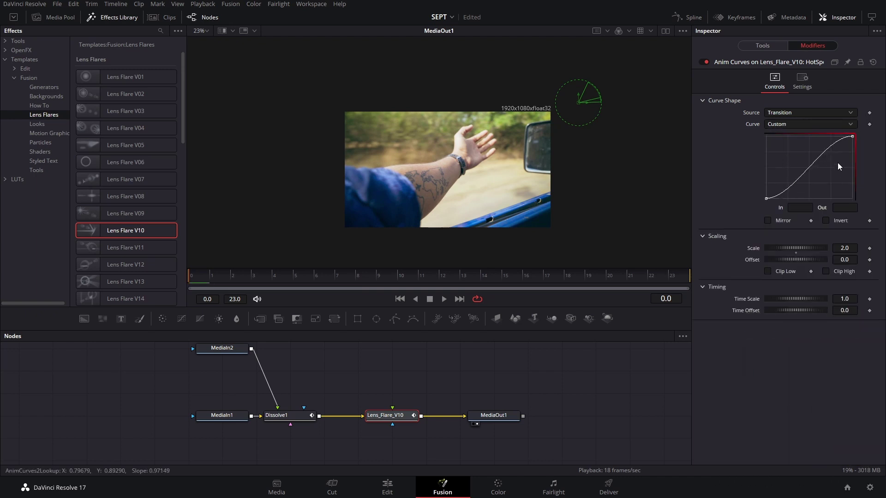
left_click(852, 136)
left_click(847, 210)
key("Return")
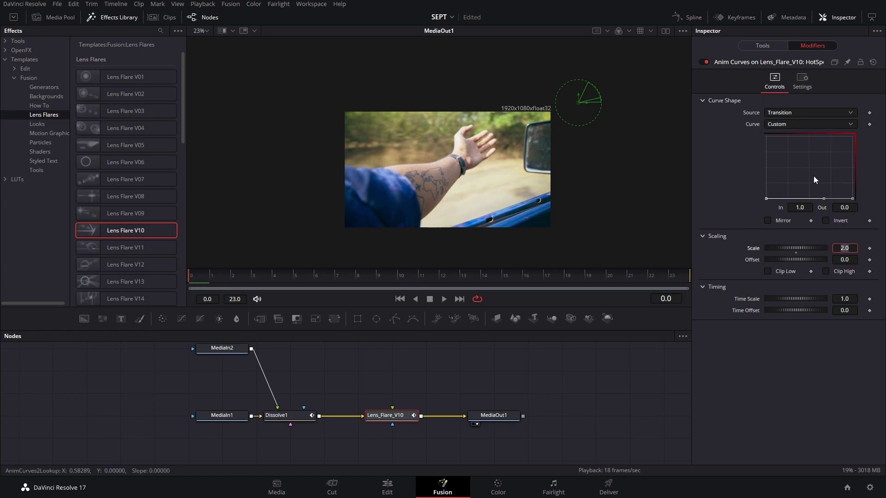
Step: Add a middle curve point with In 0.5 and Out 1 to form a bell
left_click(808, 198)
left_click(807, 206)
key("BackSpace")
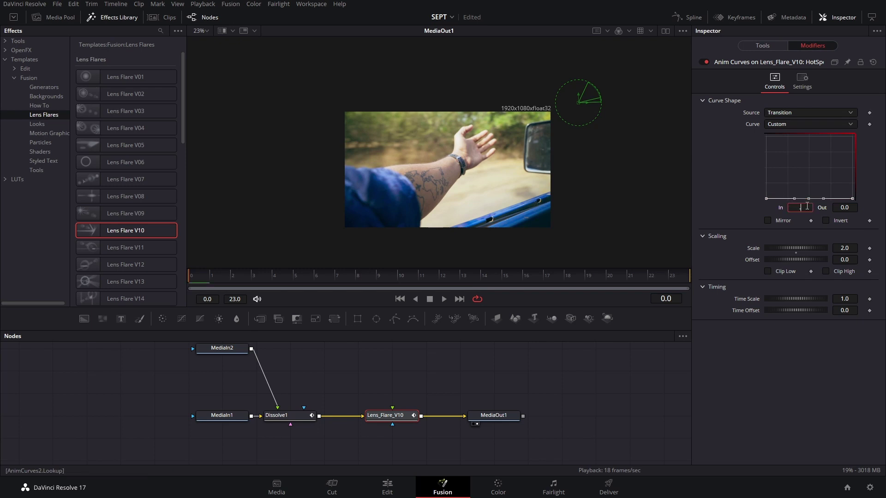
key("Tab")
type("1")
key("Tab")
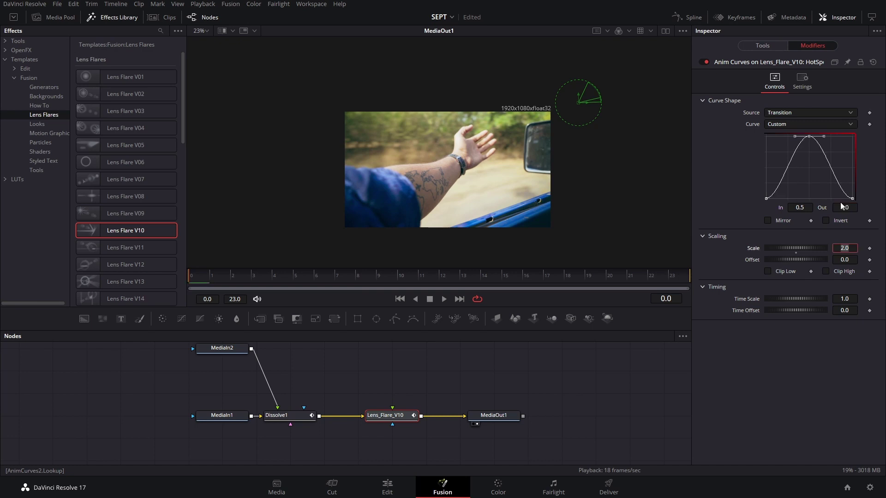
scroll(809, 181, "down", 2)
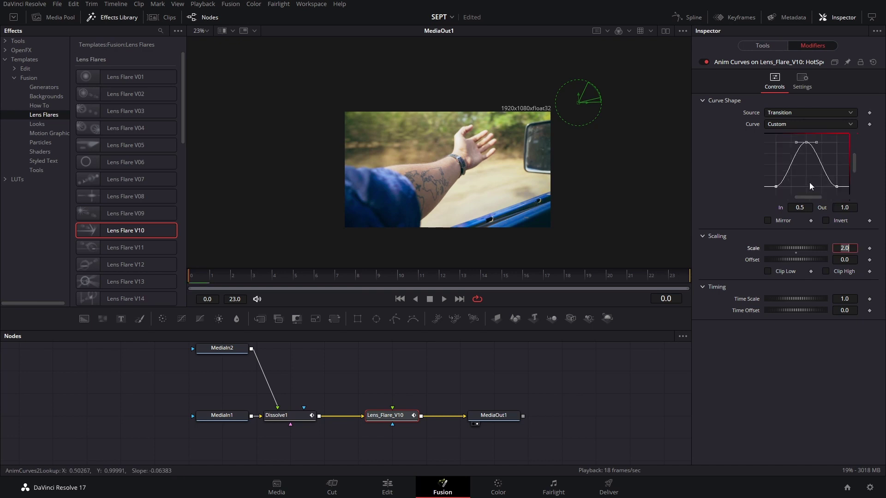
Step: Tighten both sides of the bell curve's tangents and play the transition
key("ctrl+a")
left_click(772, 165)
left_click_drag(785, 187, 806, 187)
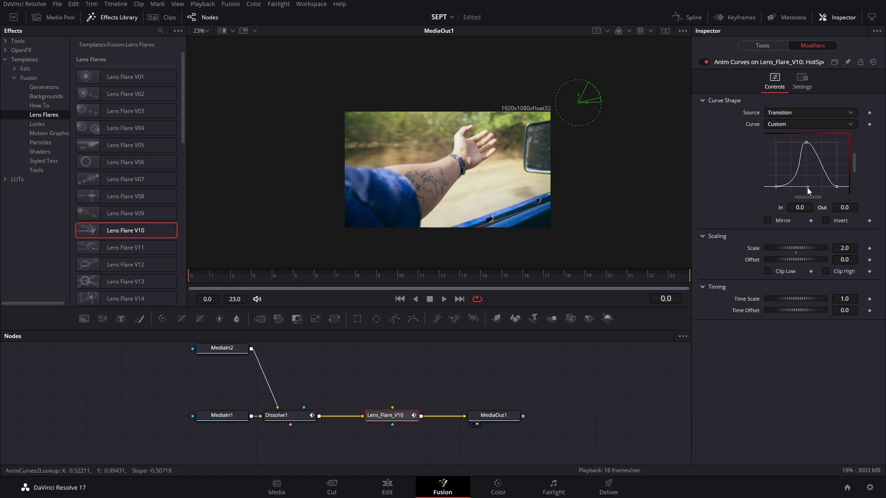
left_click_drag(846, 170, 807, 188)
key("space")
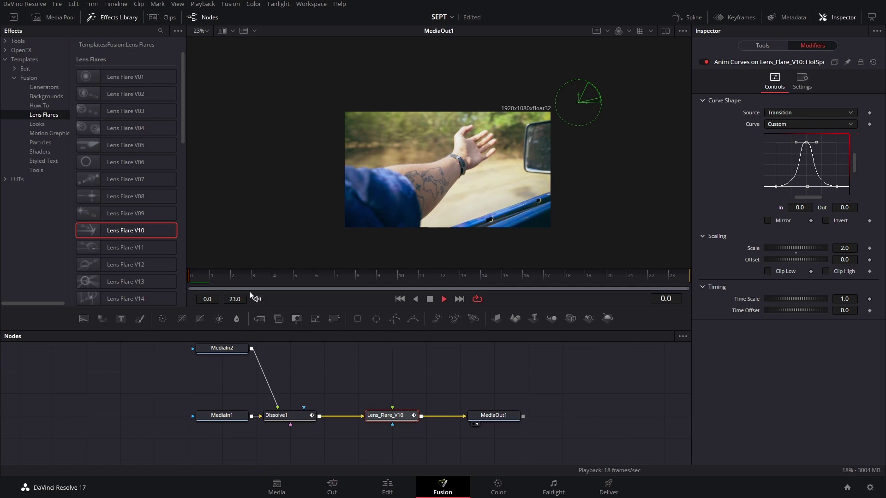
Step: Raise the HotSpot Size curve's Scale to 3.0
key("space")
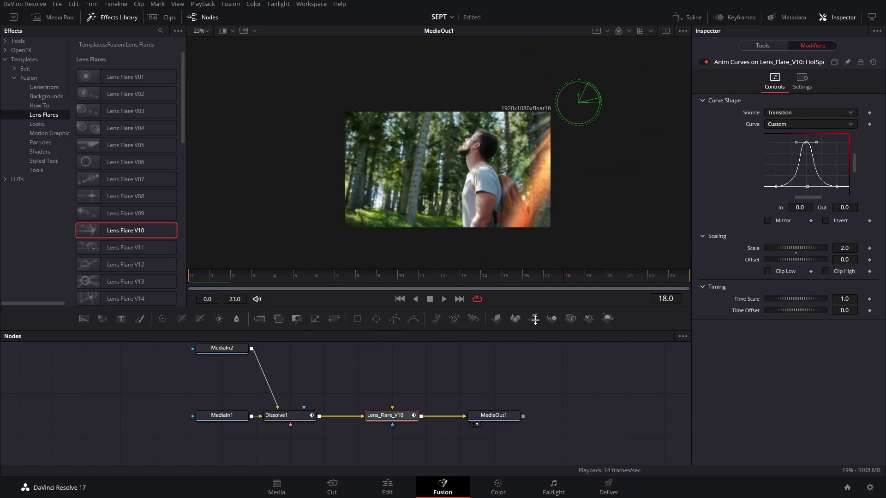
left_click(853, 247)
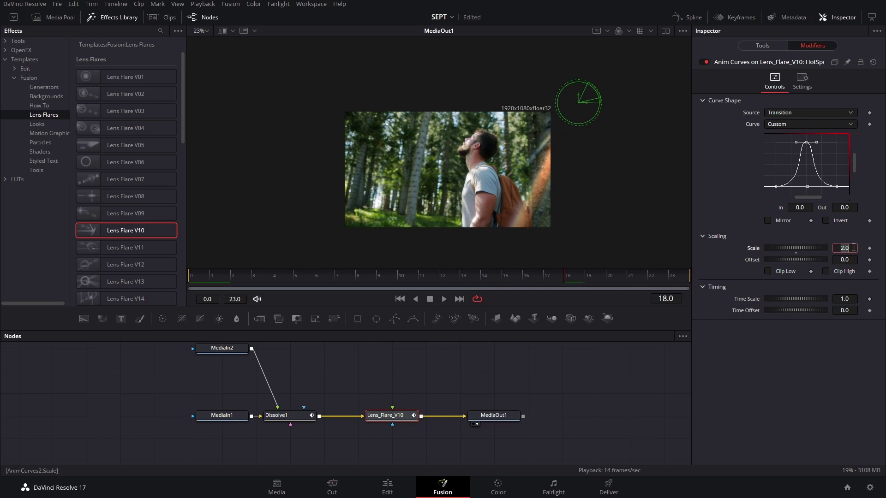
key("BackSpace")
key("BackSpace")
key("BackSpace")
type("3.0")
key("Return")
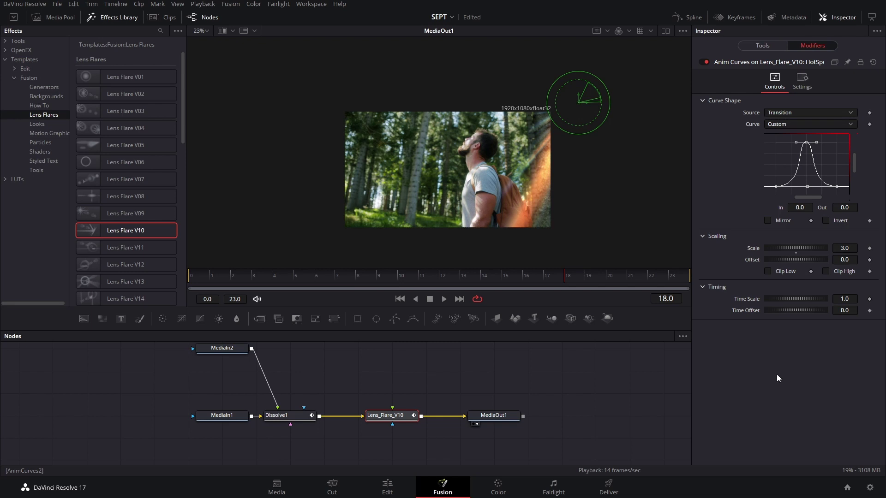
Step: Preview the flare through the transition, return to frame 1, and show Lens_Flare_V10's settings
left_click(261, 277)
key("space")
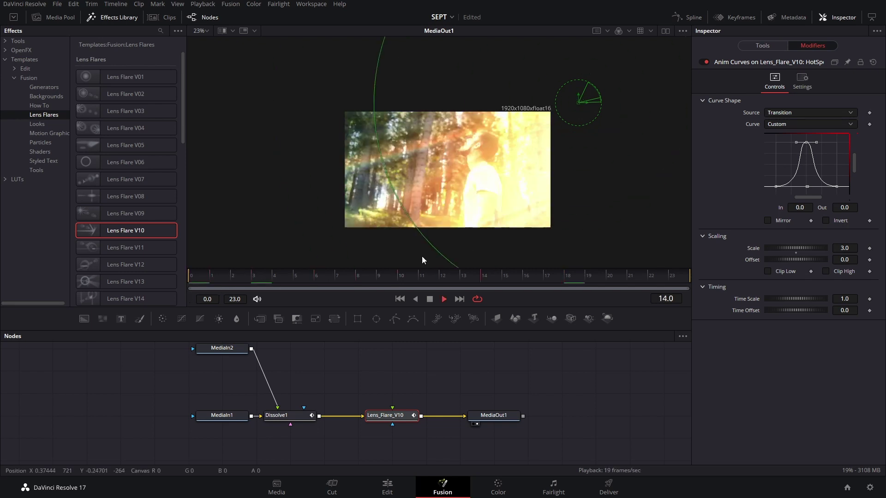
key("space")
left_click_drag(331, 277, 455, 279)
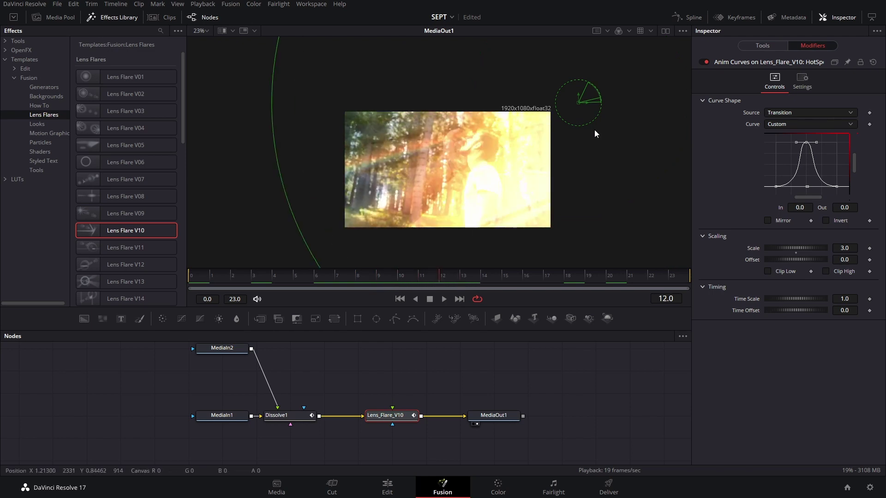
key("Right")
key("Right")
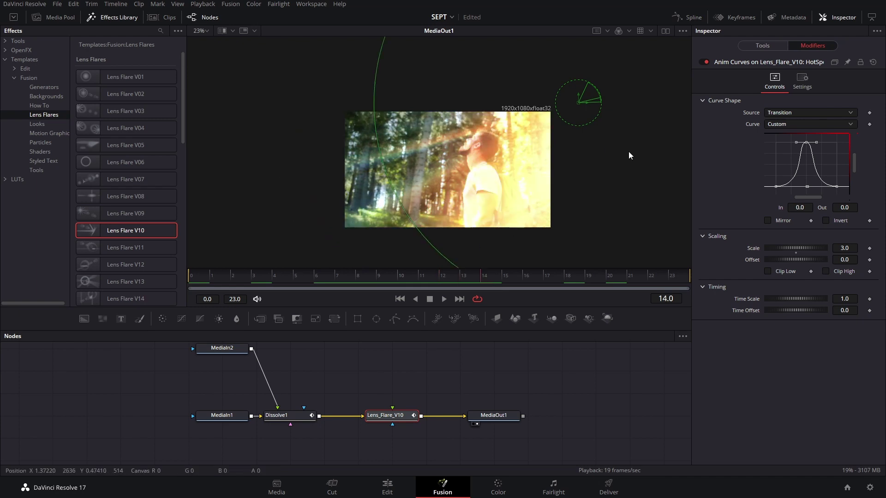
left_click_drag(471, 282, 234, 299)
key("Left")
left_click(762, 46)
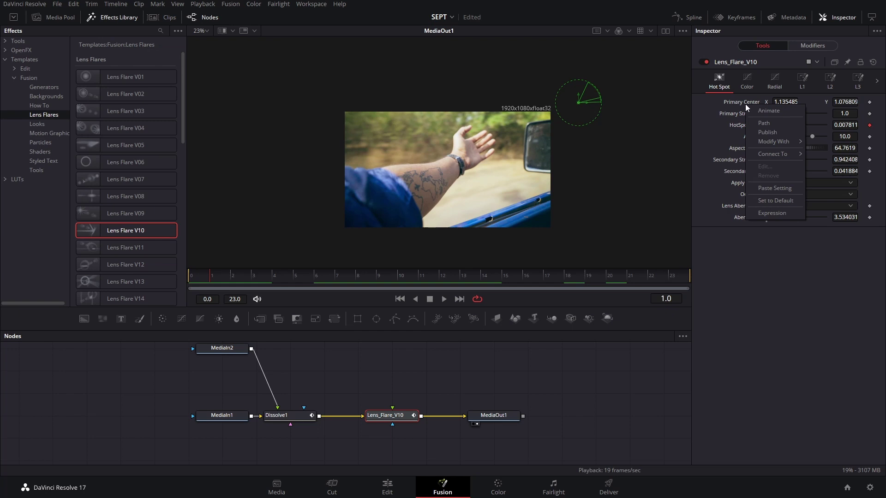
Step: Put Primary Center on a path with a point just off the bottom-right corner (X 1.112108, Y 0.003984)
left_click(764, 122)
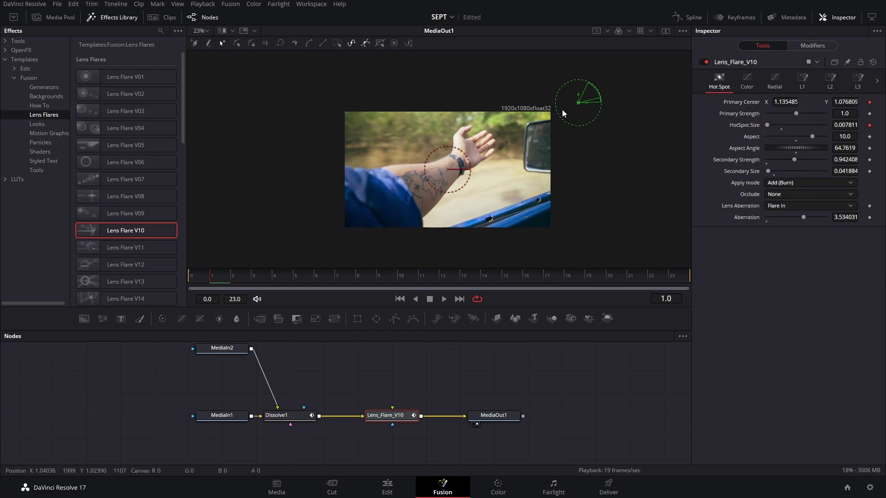
left_click(194, 44)
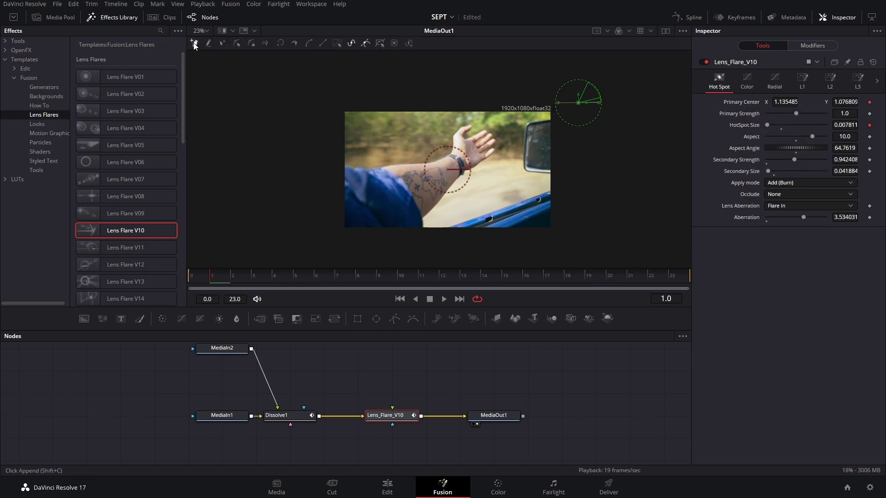
left_click(569, 217)
left_click_drag(570, 218, 573, 226)
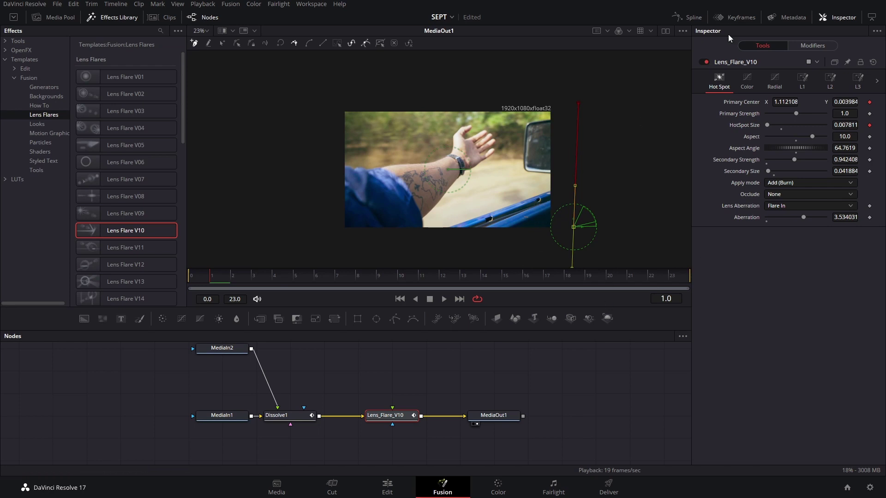
Step: Reset Path1 Displacement and drive it with an Anim Curves modifier
left_click(798, 45)
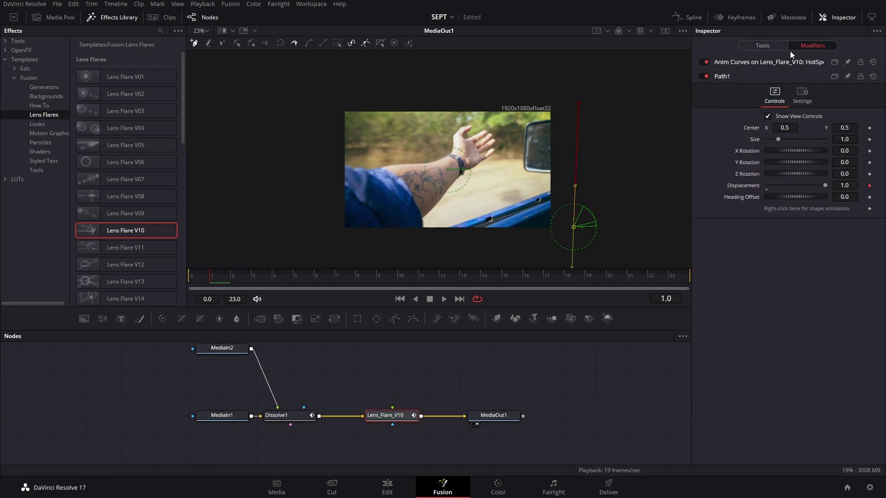
double_click(743, 184)
left_click_drag(765, 187, 748, 200)
right_click(740, 184)
mouse_move(758, 221)
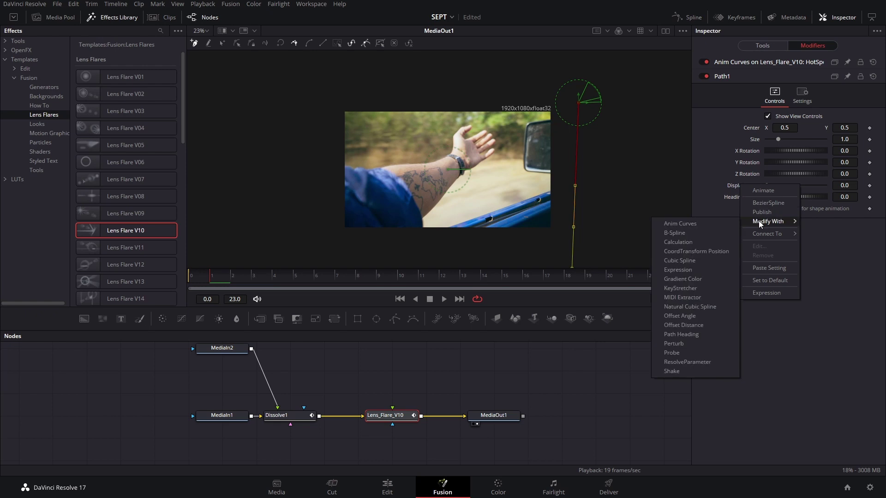
left_click(713, 225)
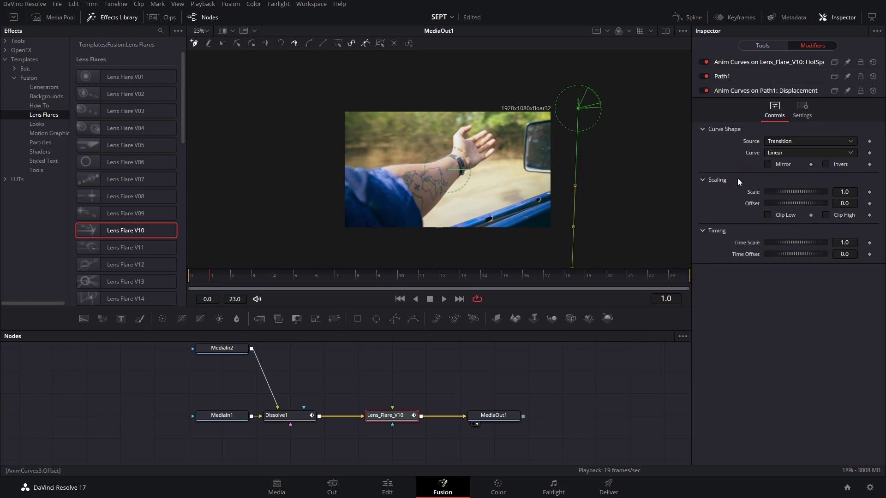
Step: Set the Displacement curve to Custom and shape it into an eased S-curve
left_click(776, 153)
left_click(781, 183)
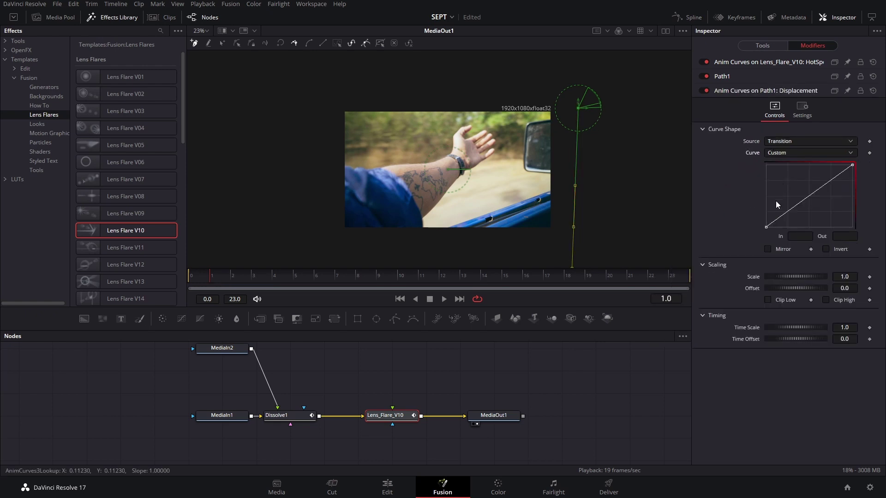
key("shift+s")
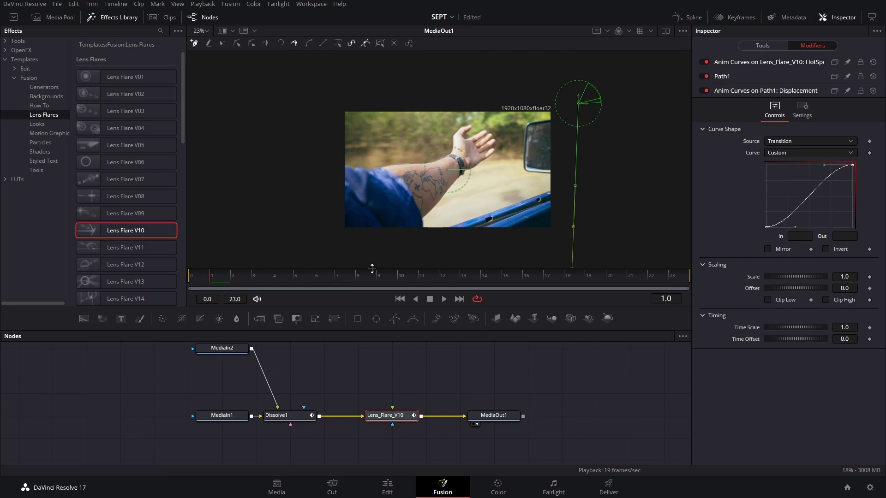
left_click_drag(796, 227, 812, 227)
left_click_drag(823, 164, 807, 165)
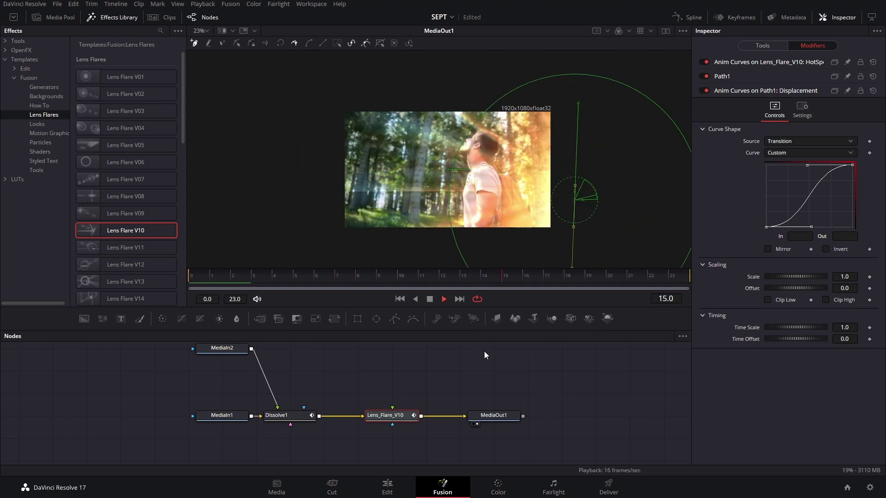
left_click(762, 46)
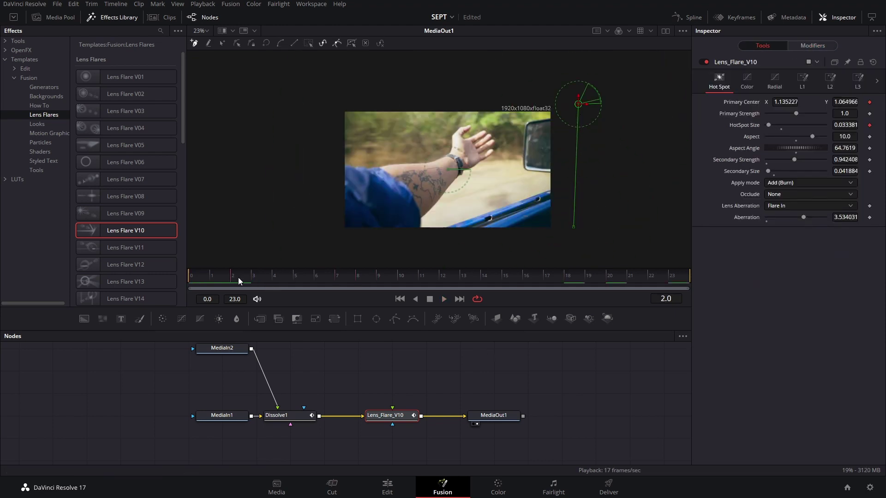
Step: Enable Red in Lens_Flare_V10's color curves and raise green and red curve points for a magenta-pink tint
left_click(747, 80)
left_click(409, 277)
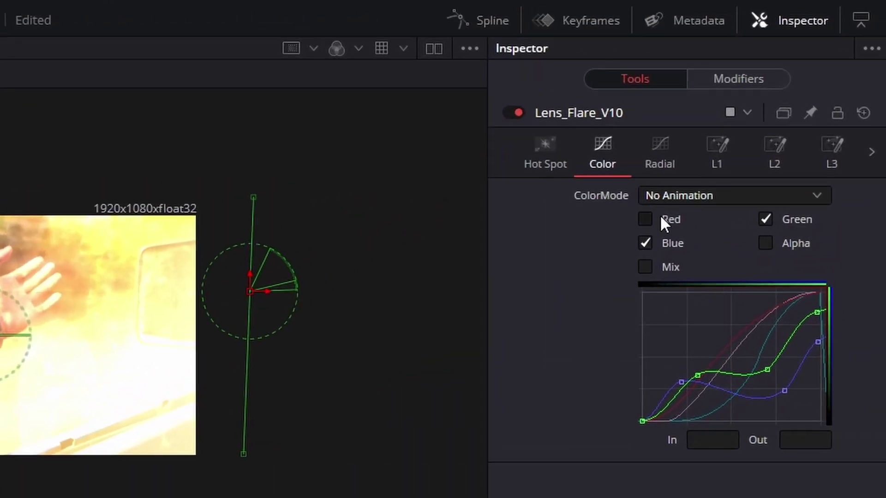
left_click(739, 144)
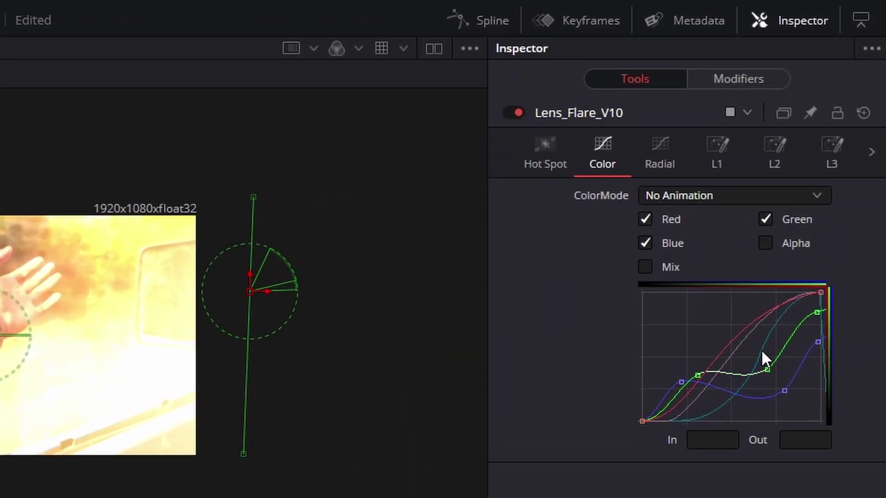
left_click(711, 168)
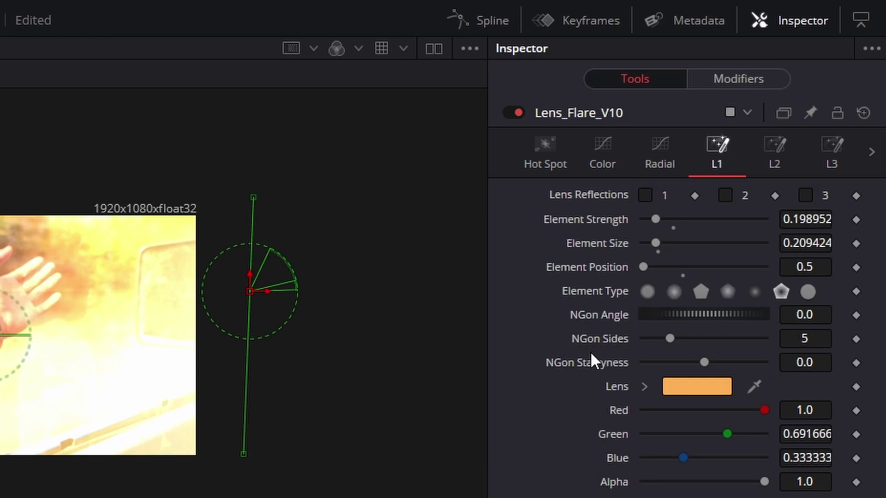
left_click(602, 155)
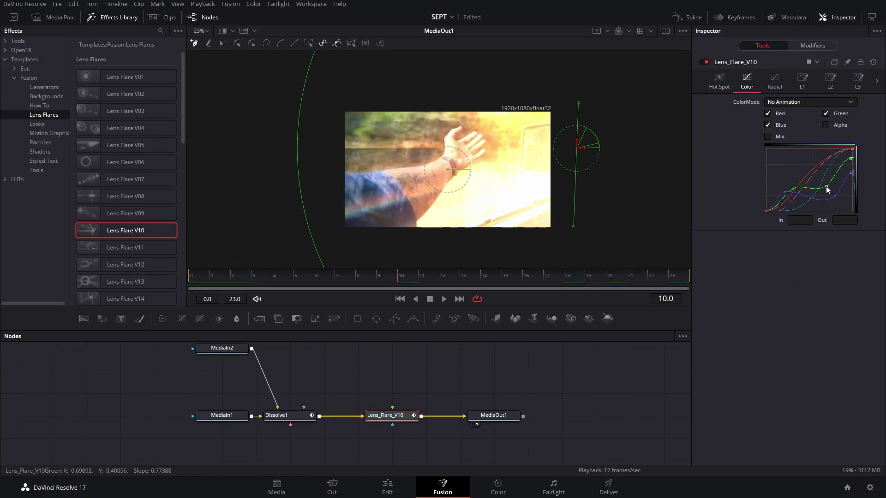
mouse_move(827, 189)
left_mouse_down()
mouse_move(813, 164)
mouse_move(842, 207)
mouse_move(832, 187)
left_mouse_up()
left_click(807, 164)
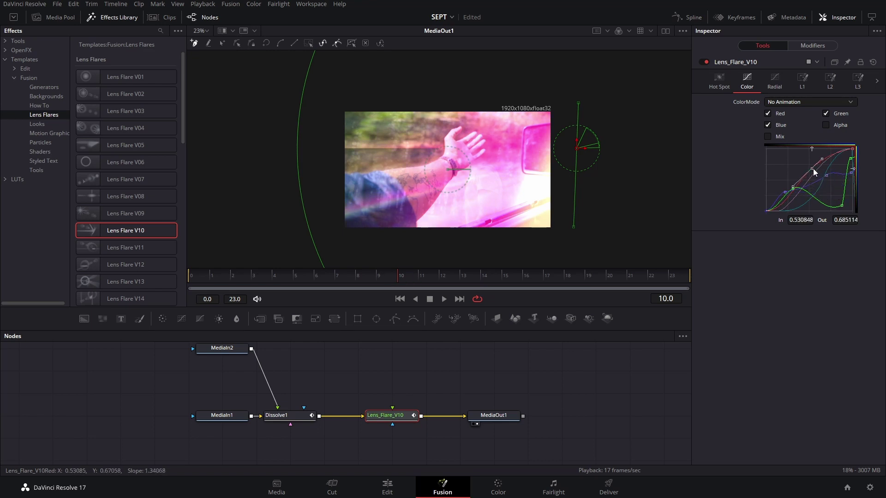
left_click(284, 277)
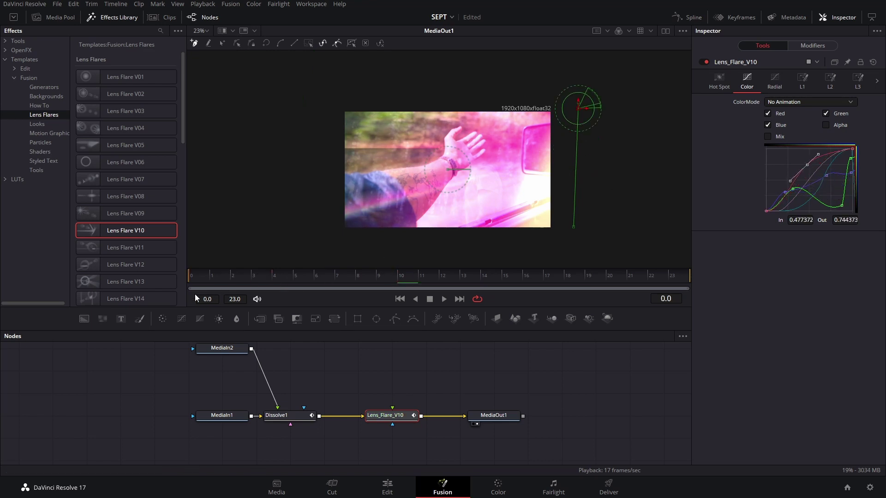
Step: Play back the magenta light-ray transition and stop on frame 10 to review the glow
key("space")
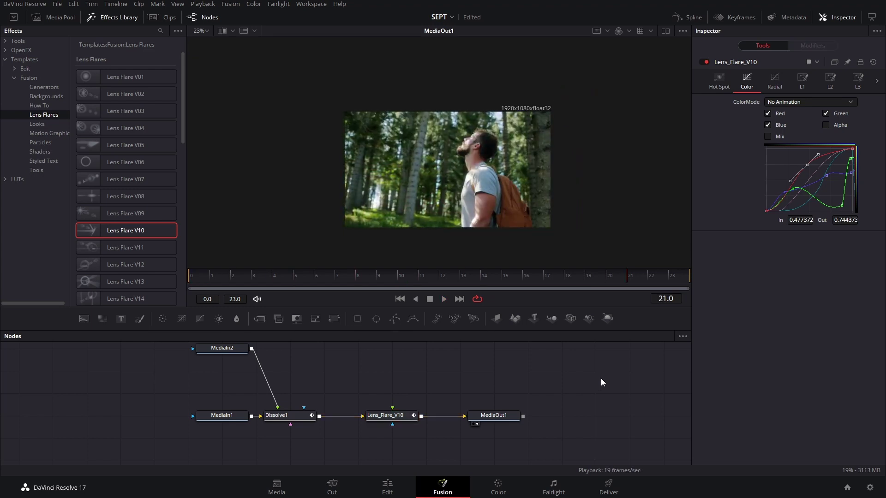
left_click(398, 277)
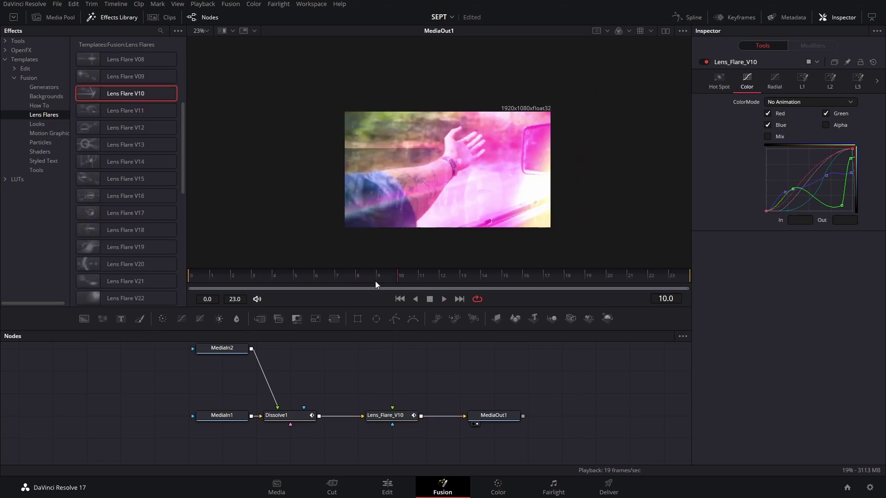